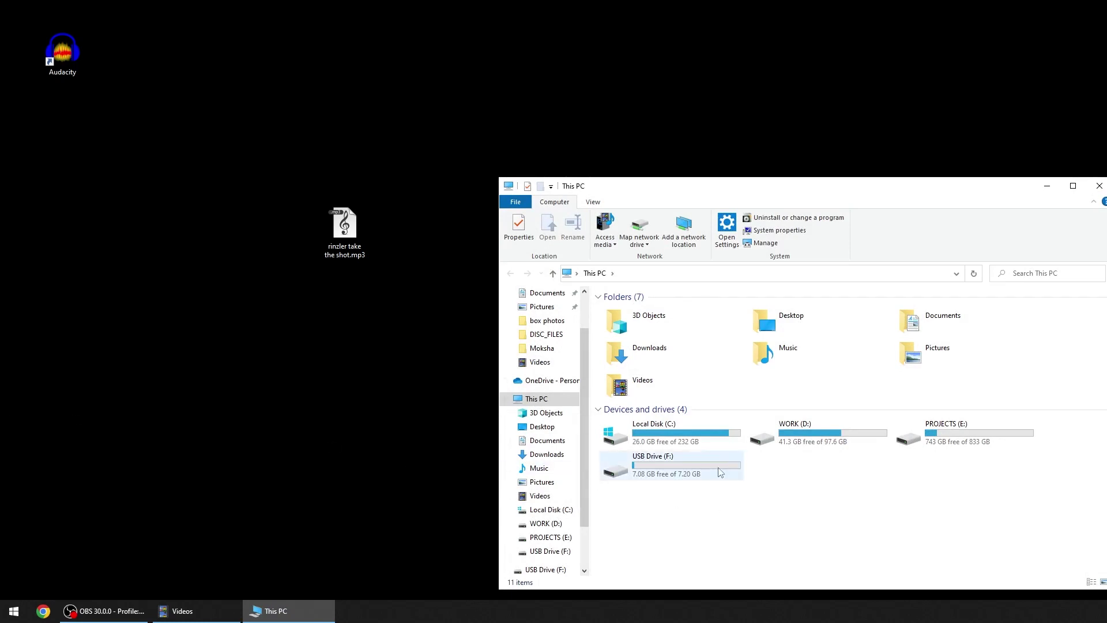
Play 002.wav from USB Drive (F:)'s AudioPlayerFiles folder, then return to the drive's top level.
{"action": "double_click", "coordinate": [666, 468]}
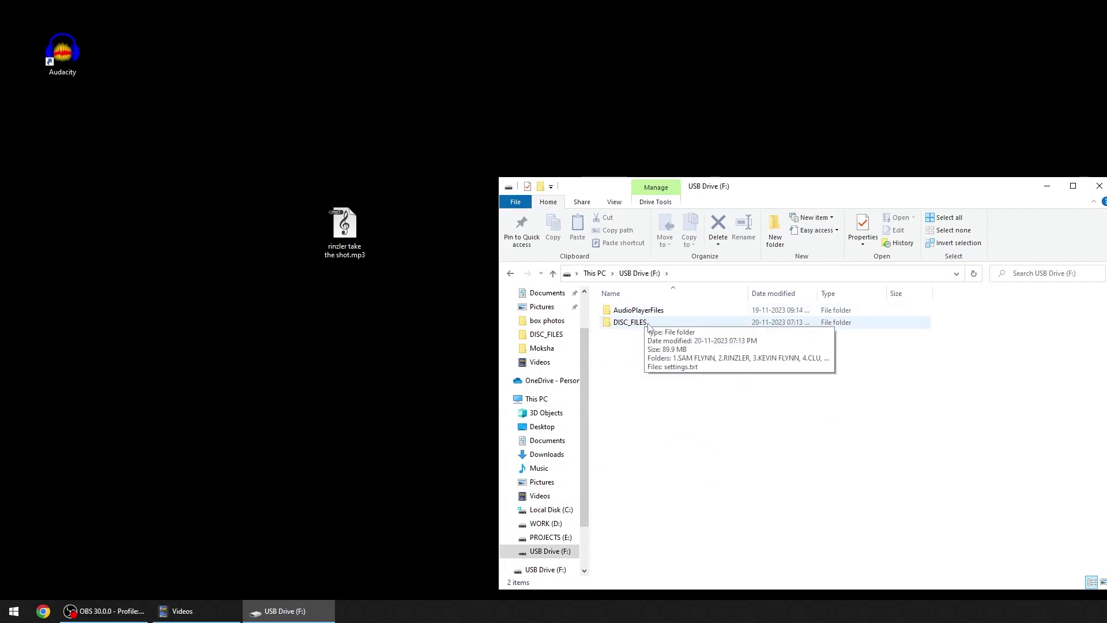
{"action": "key", "text": "Up"}
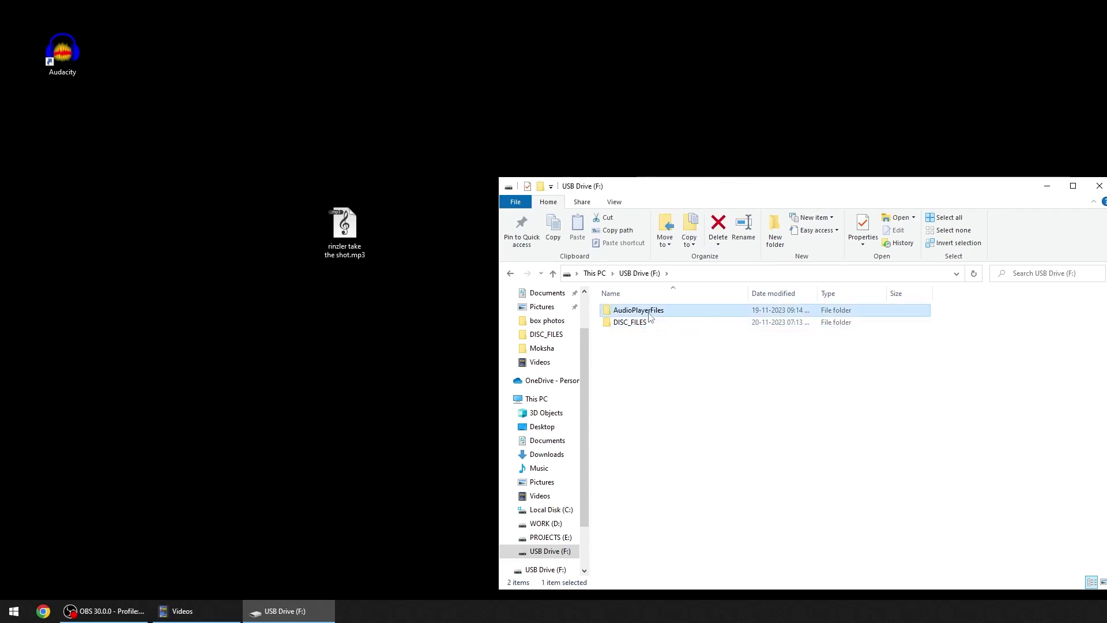
{"action": "key", "text": "Return"}
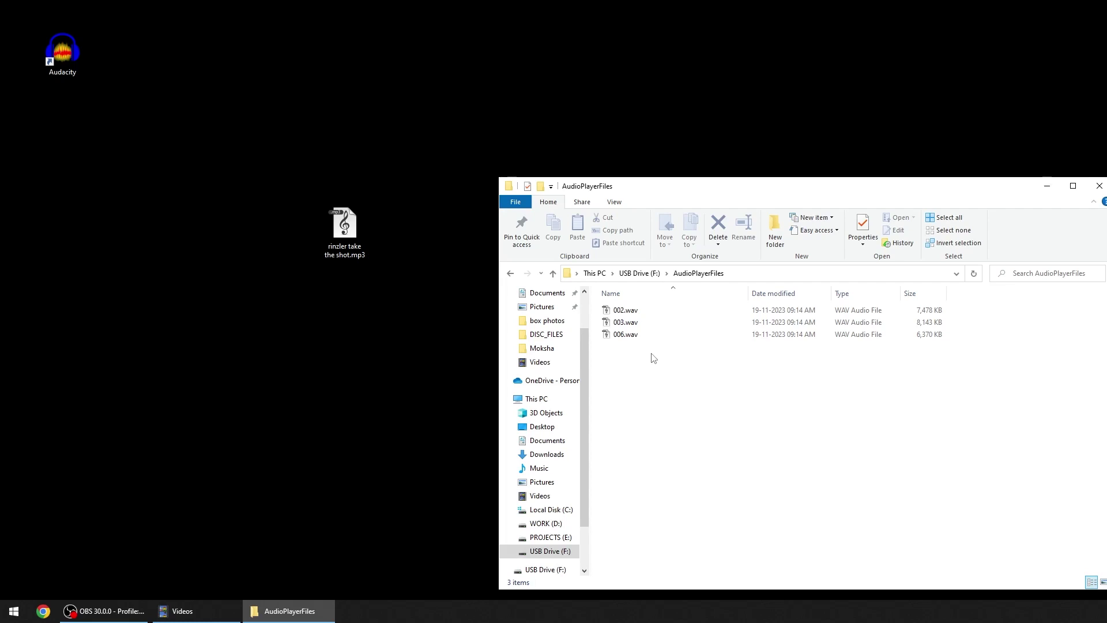
{"action": "double_click", "coordinate": [635, 310]}
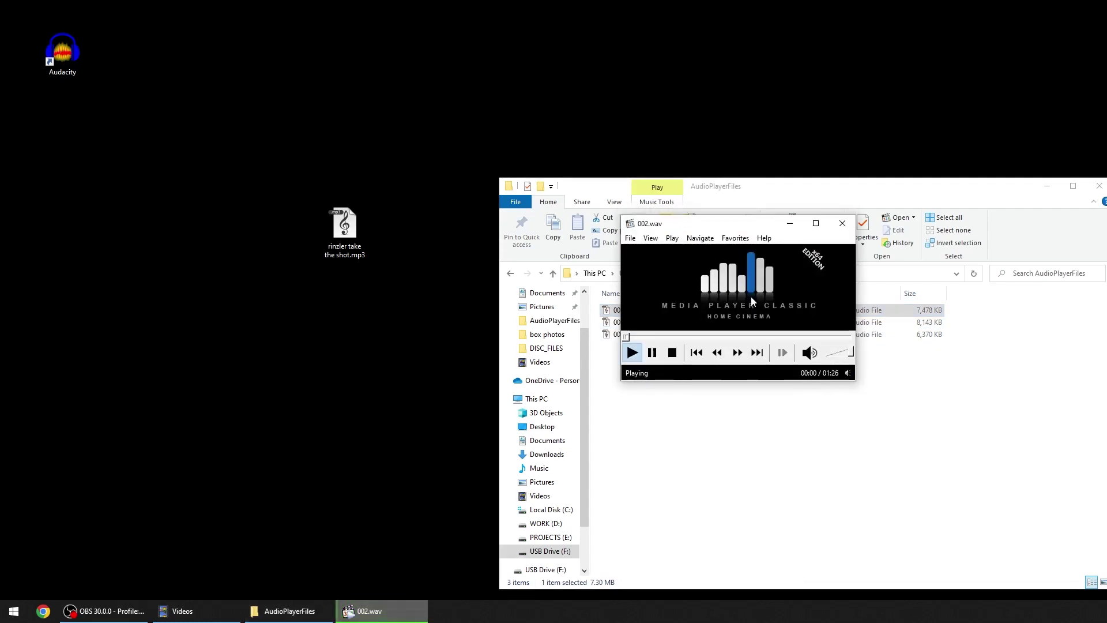
{"action": "left_click", "coordinate": [842, 223]}
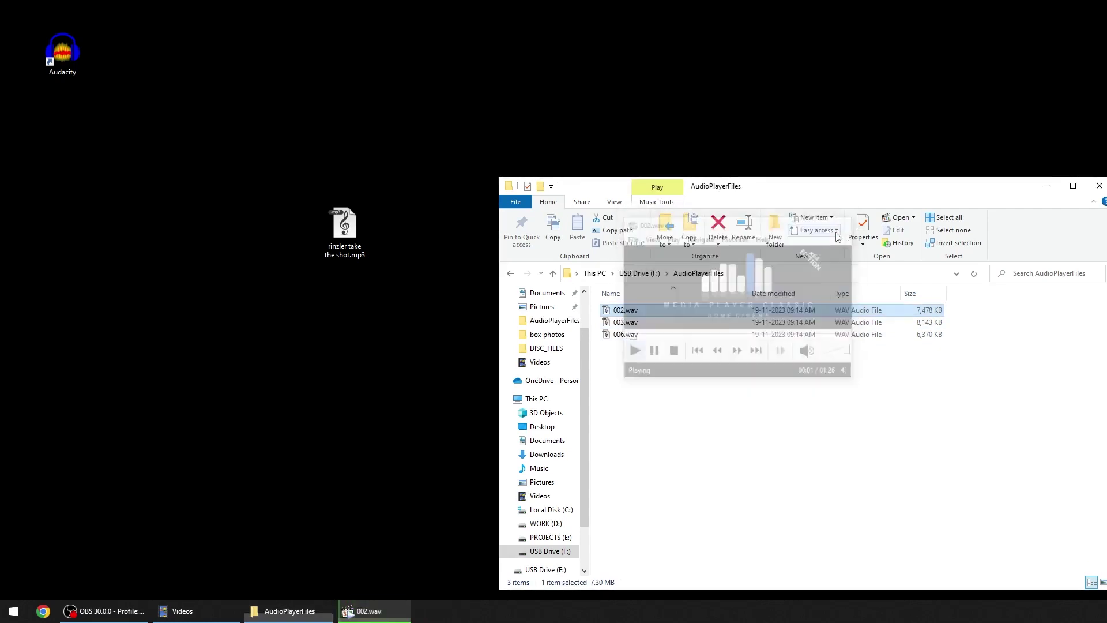
{"action": "left_click", "coordinate": [639, 273]}
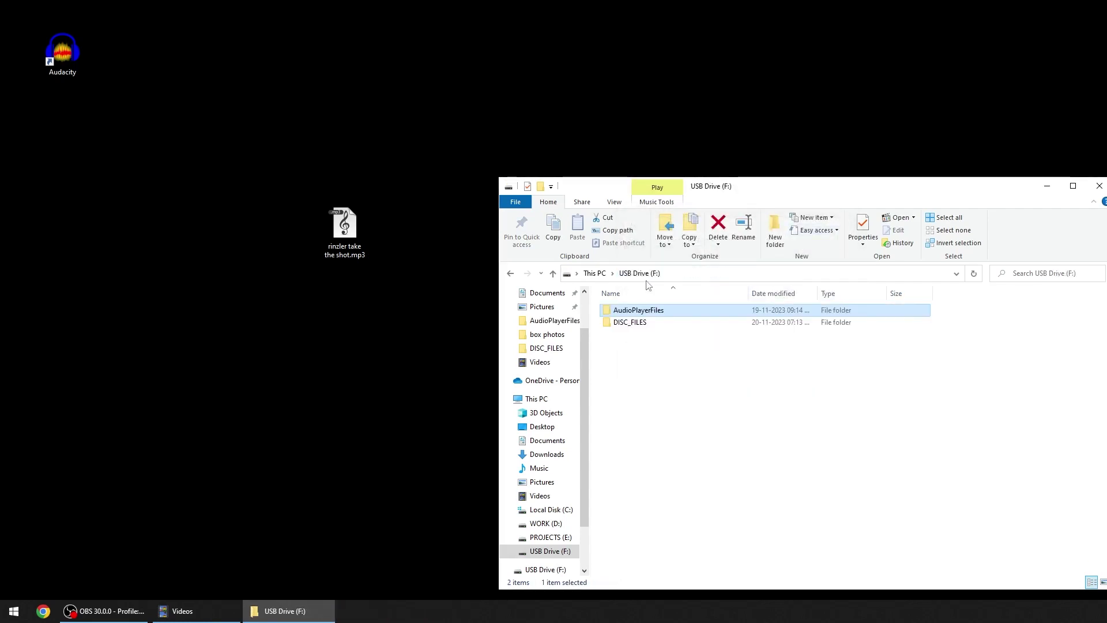
In DISC_FILES, listen to the rinzler take the shot MP3, then open the 2.RINZLER folder.
{"action": "double_click", "coordinate": [643, 326]}
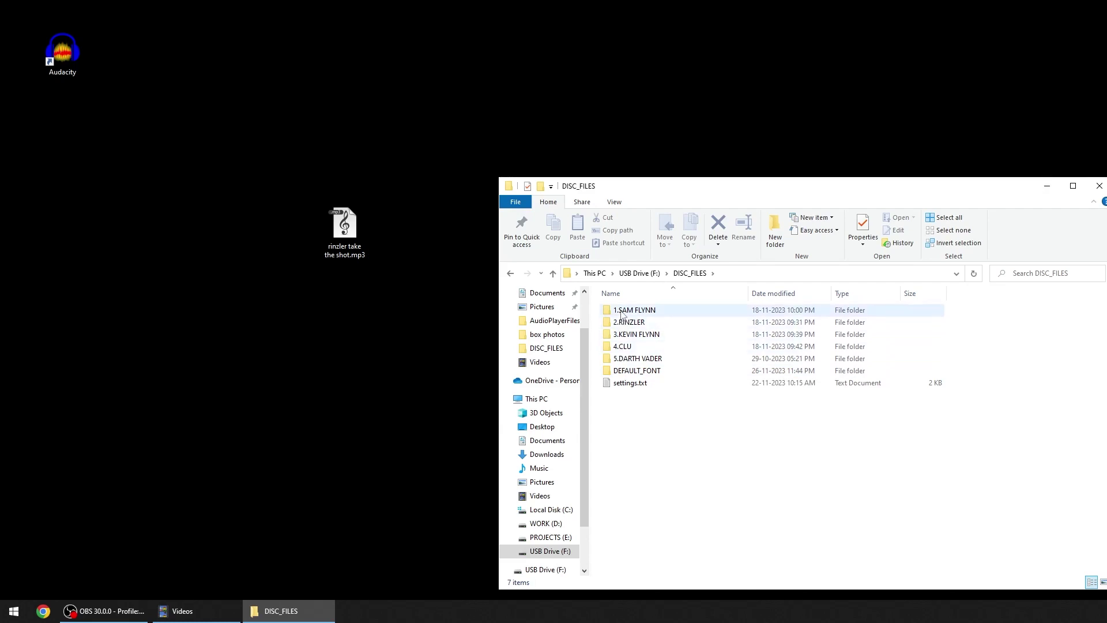
{"action": "mouse_move", "coordinate": [626, 359]}
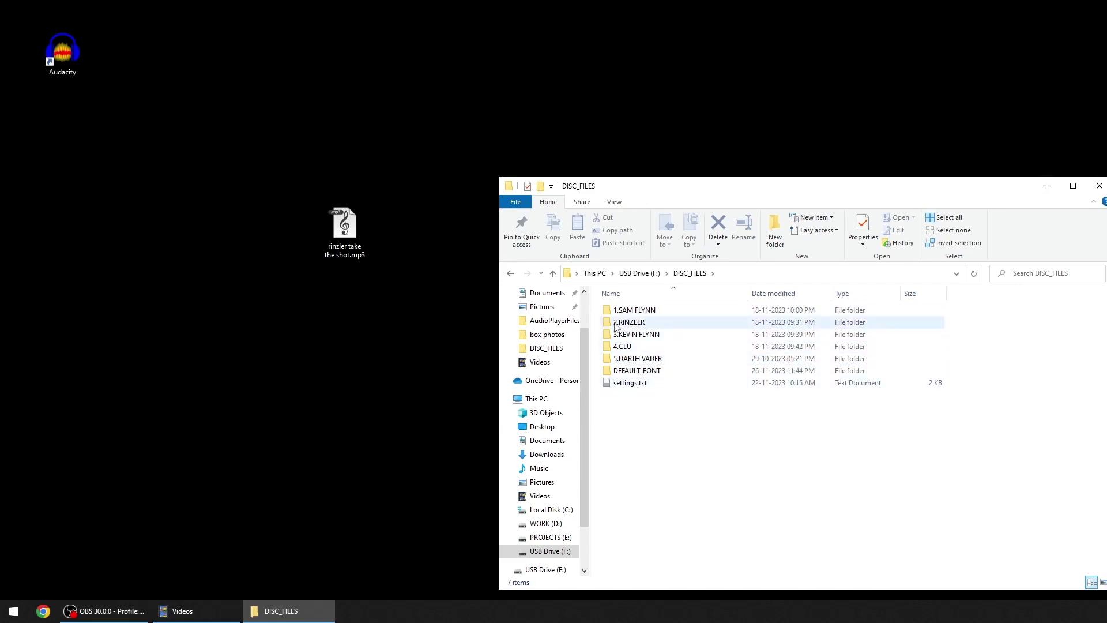
{"action": "double_click", "coordinate": [343, 242]}
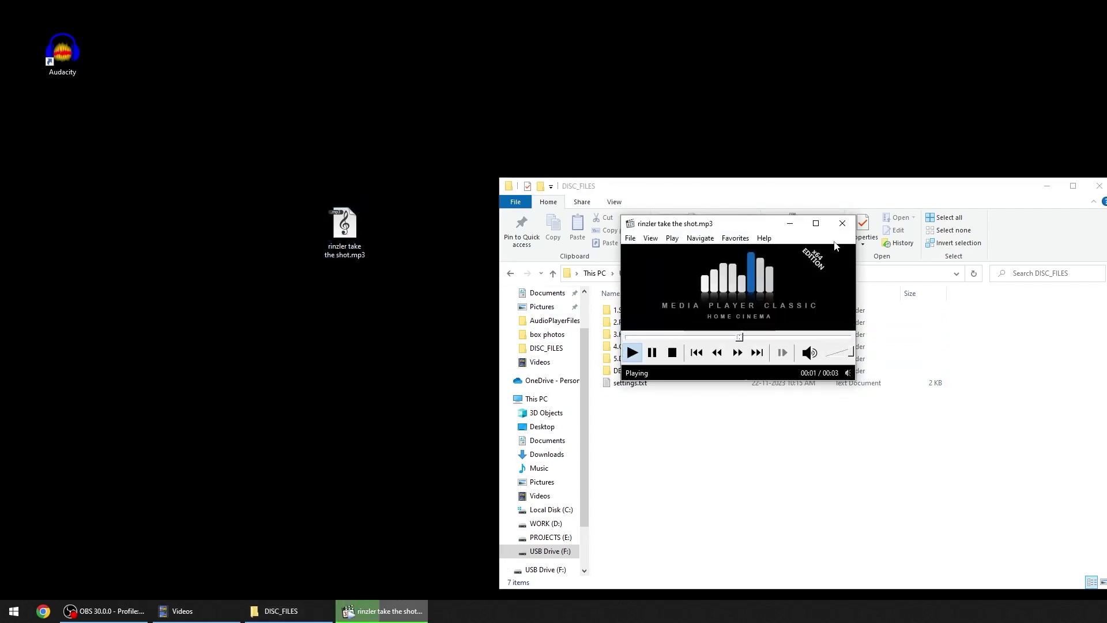
{"action": "left_click", "coordinate": [843, 223]}
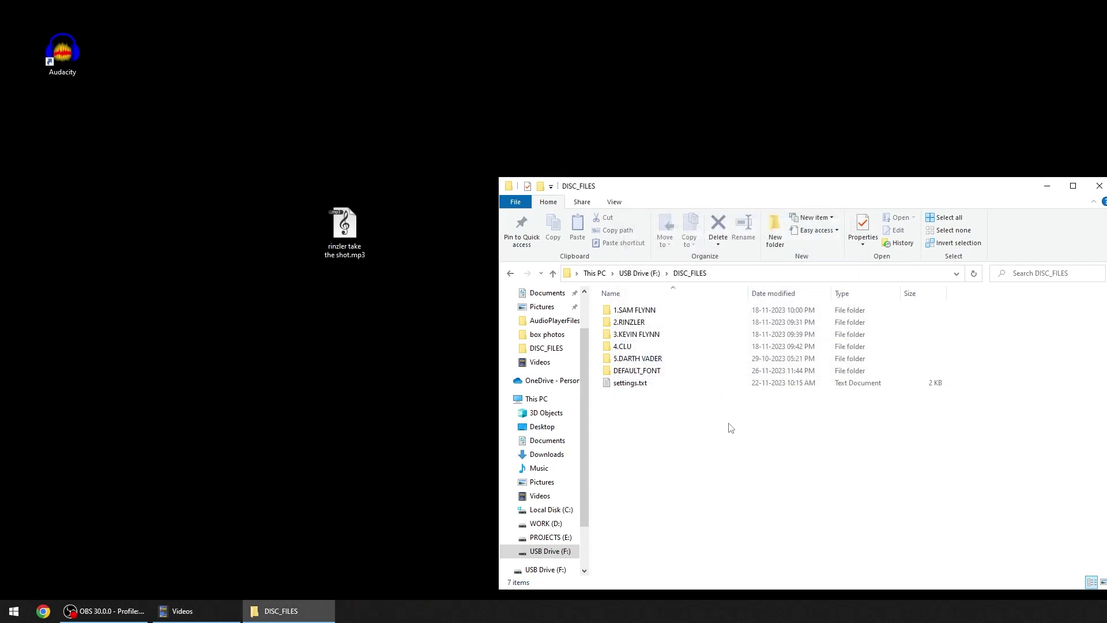
{"action": "double_click", "coordinate": [629, 322]}
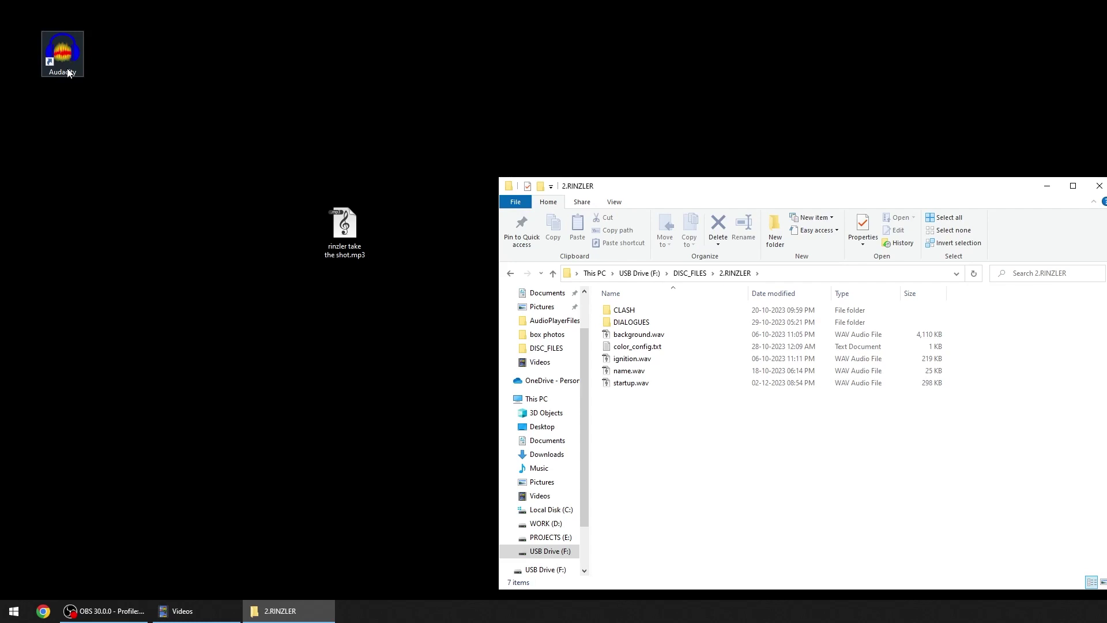
Start Audacity, dismiss crash recovery, and import the rinzler take the shot MP3 as a track.
{"action": "double_click", "coordinate": [62, 55]}
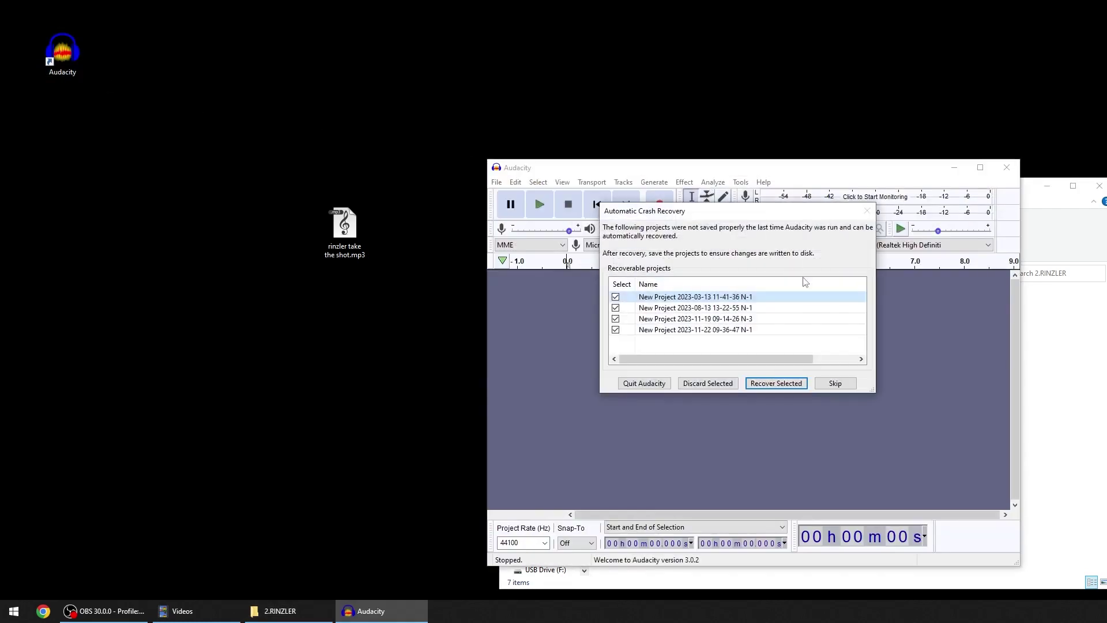
{"action": "left_click", "coordinate": [836, 384]}
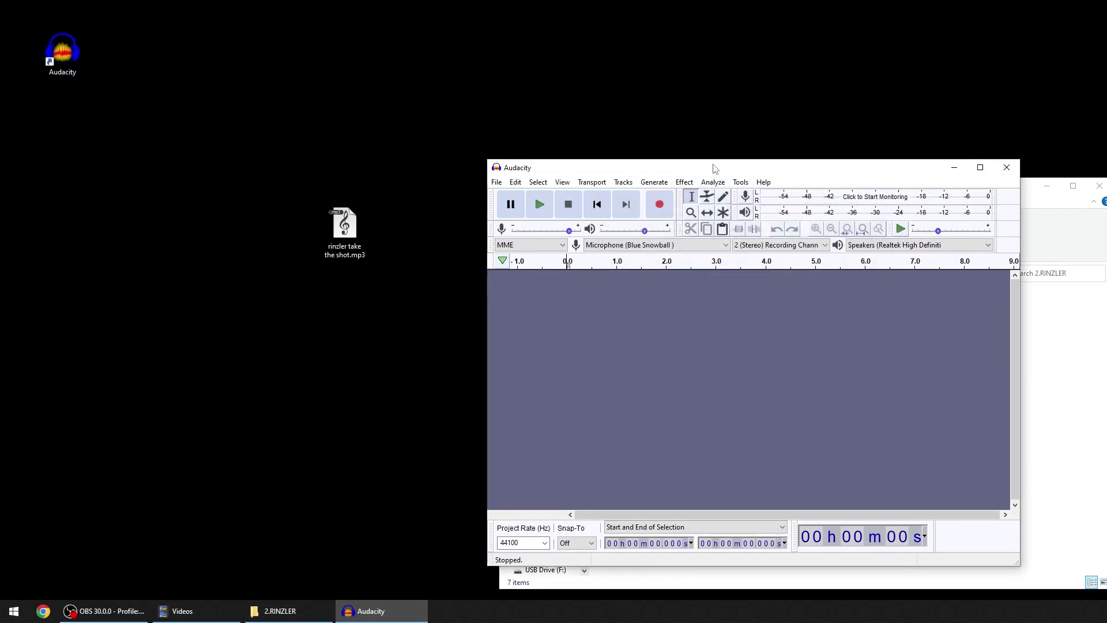
{"action": "left_click_drag", "start_coordinate": [715, 168], "coordinate": [677, 151]}
{"action": "left_click_drag", "start_coordinate": [344, 228], "coordinate": [548, 346]}
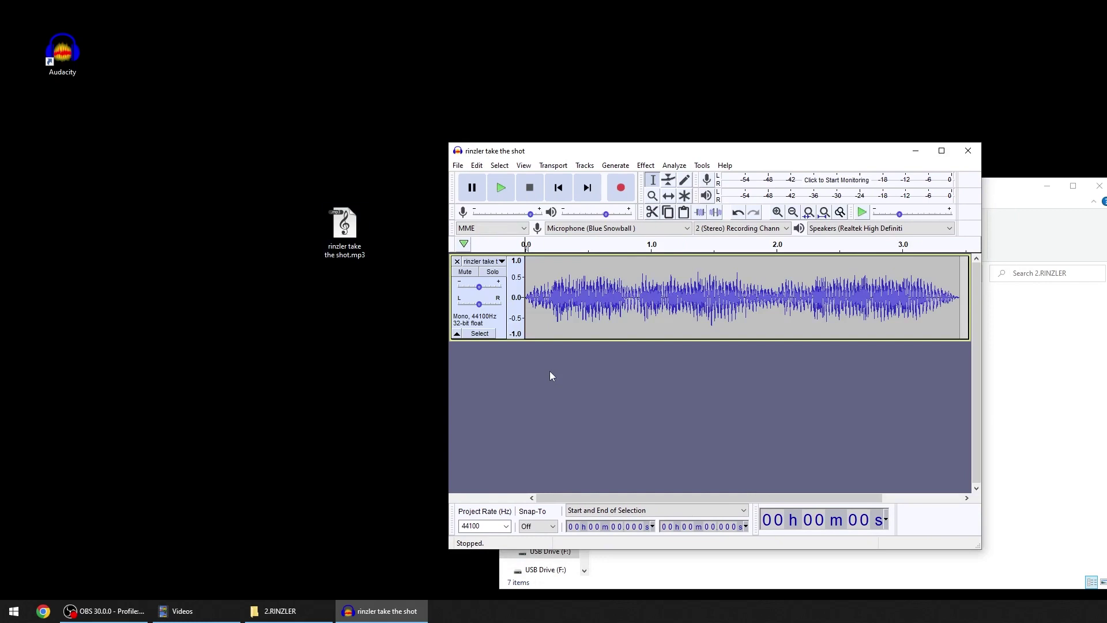
Export the audio as WAV, targeting the 2.RINZLER folder in DISC_FILES on USB Drive (F:).
{"action": "left_click", "coordinate": [458, 166]}
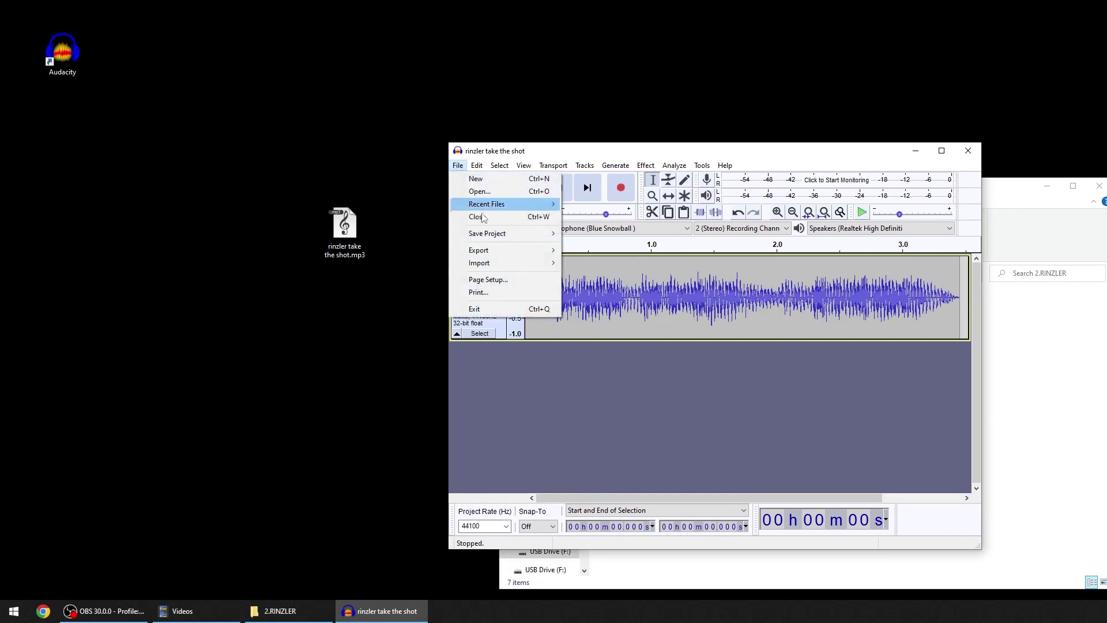
{"action": "mouse_move", "coordinate": [500, 254]}
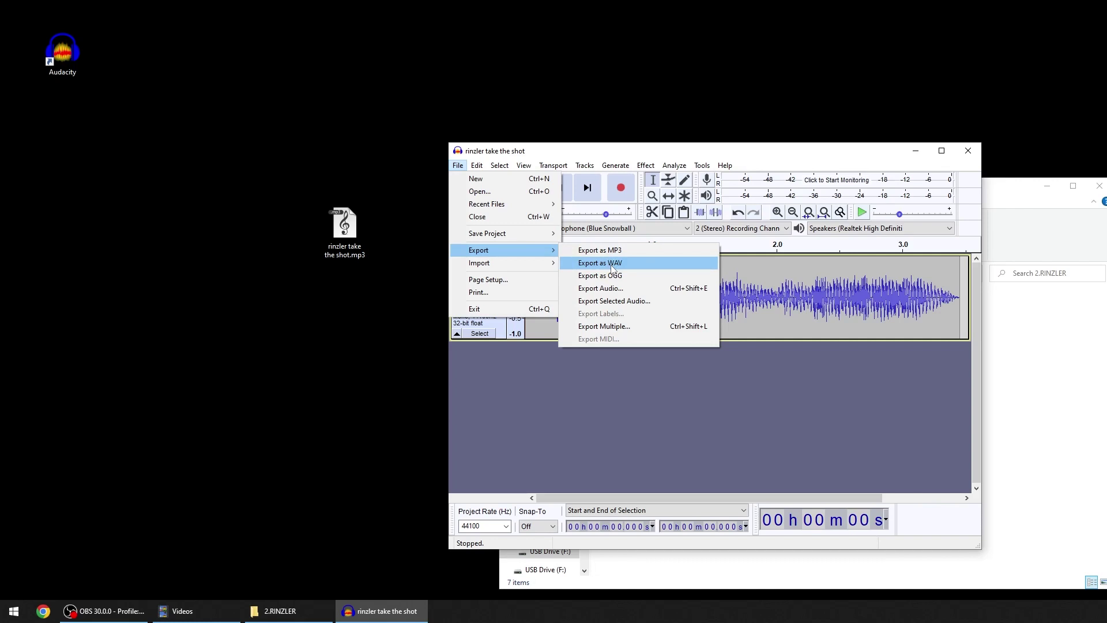
{"action": "left_click", "coordinate": [613, 269]}
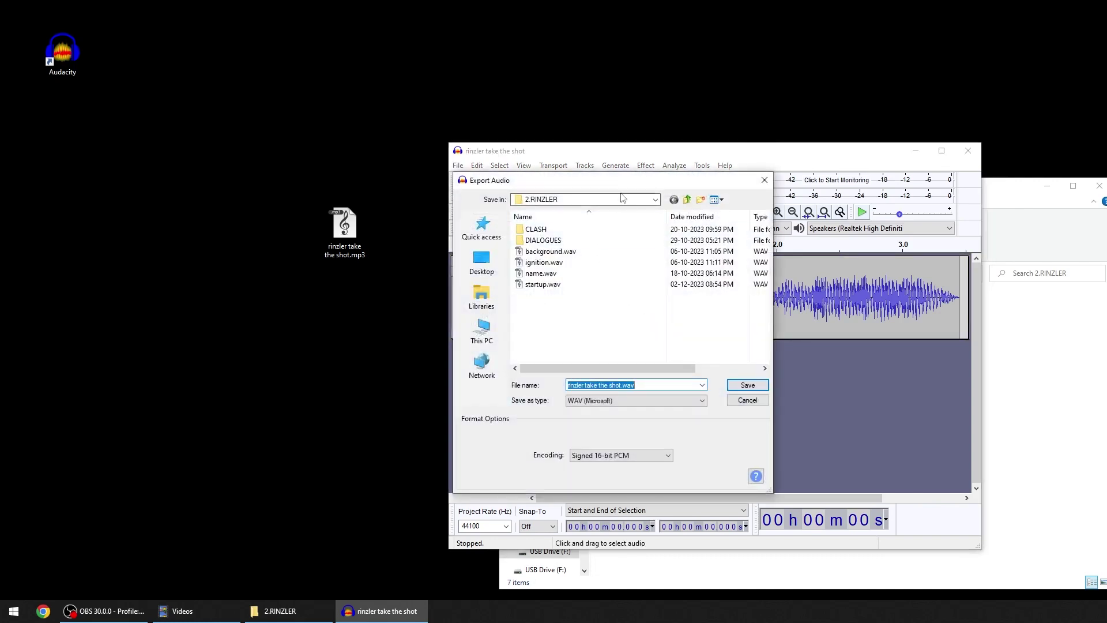
{"action": "left_click", "coordinate": [624, 199]}
{"action": "left_click", "coordinate": [576, 322]}
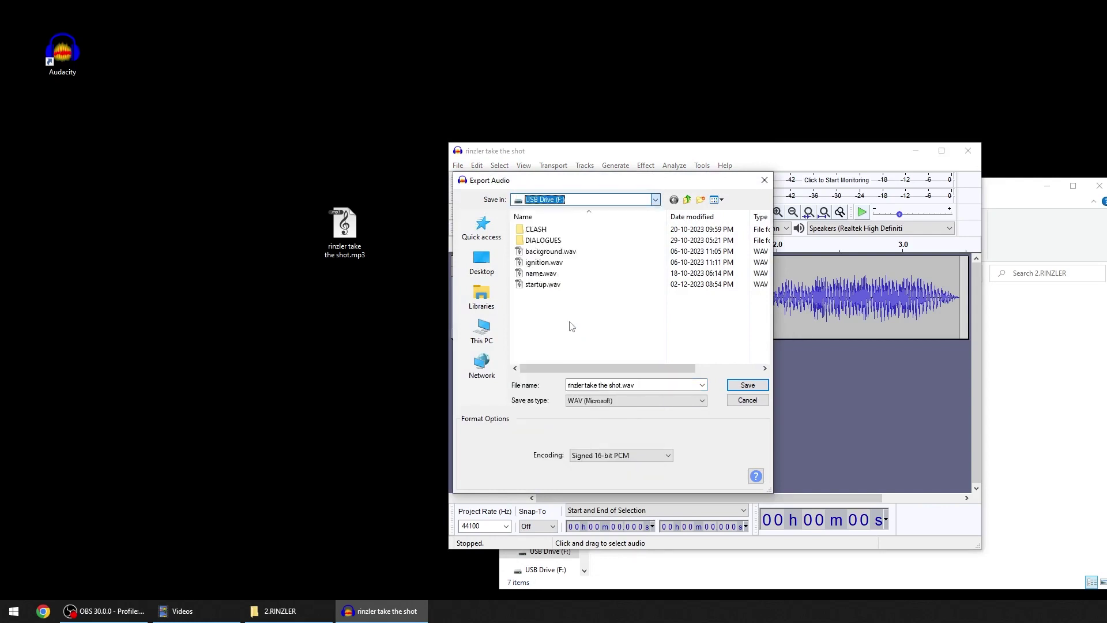
{"action": "double_click", "coordinate": [550, 245]}
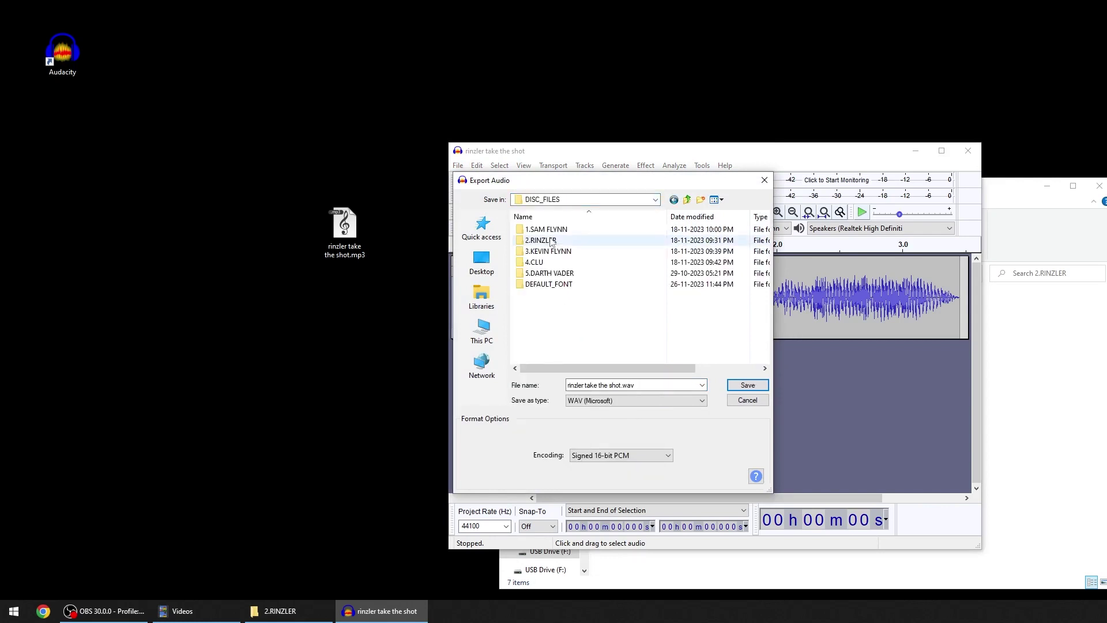
{"action": "double_click", "coordinate": [552, 240]}
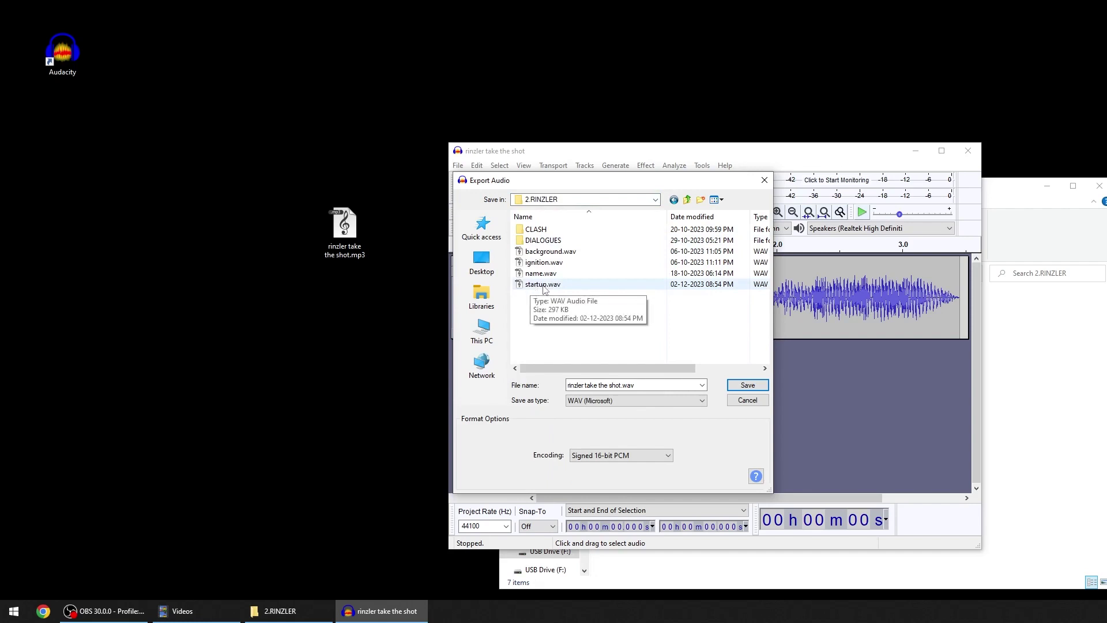
Save the export as startup.wav, replacing the existing file.
{"action": "left_click", "coordinate": [544, 286]}
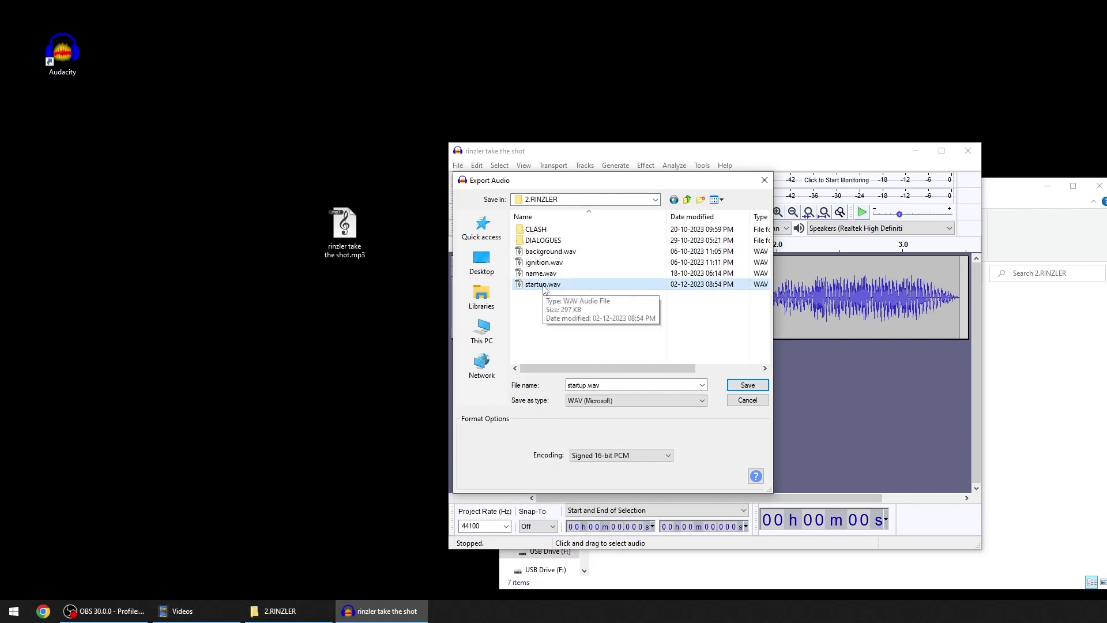
{"action": "left_click", "coordinate": [576, 385]}
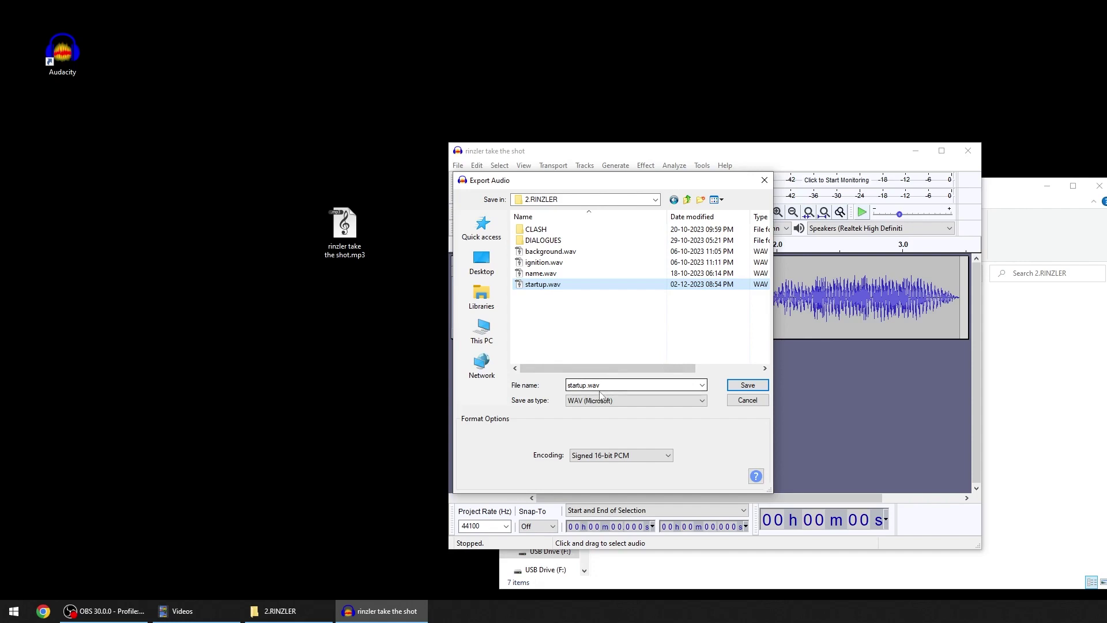
{"action": "left_click", "coordinate": [748, 385]}
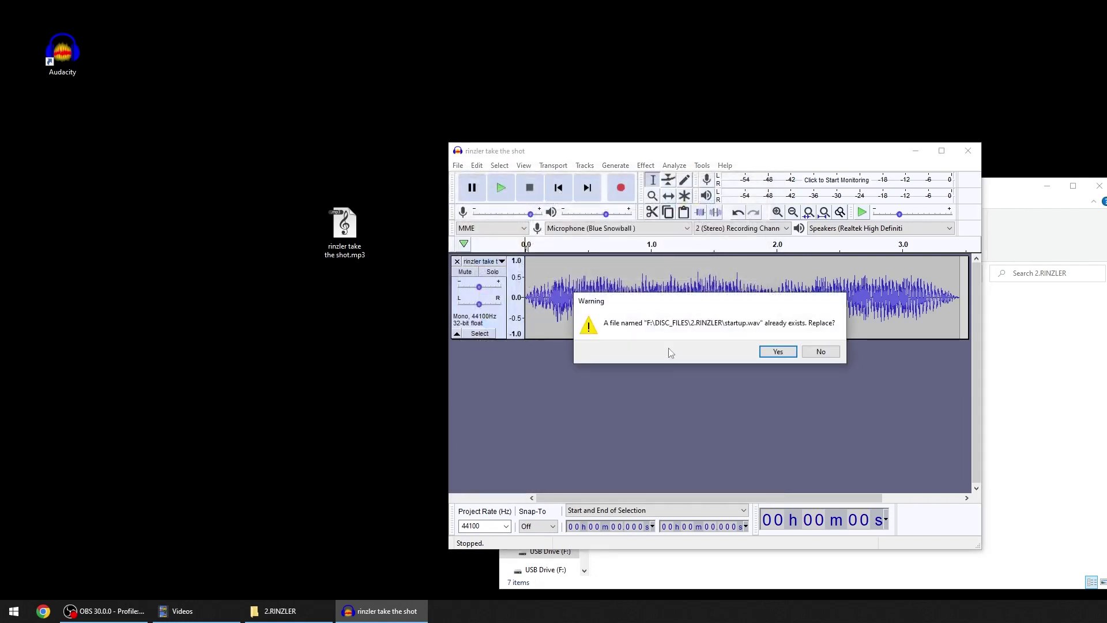
{"action": "left_click", "coordinate": [793, 350]}
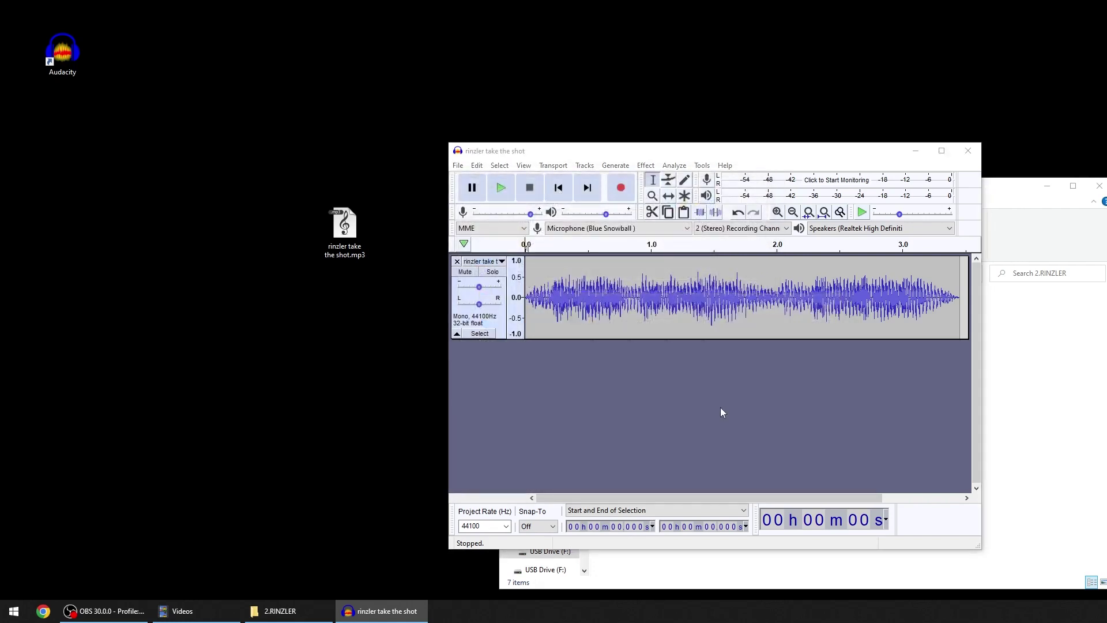
Minimize Audacity and look inside the DEFAULT_FONT folder before returning to DISC_FILES.
{"action": "left_click", "coordinate": [915, 150]}
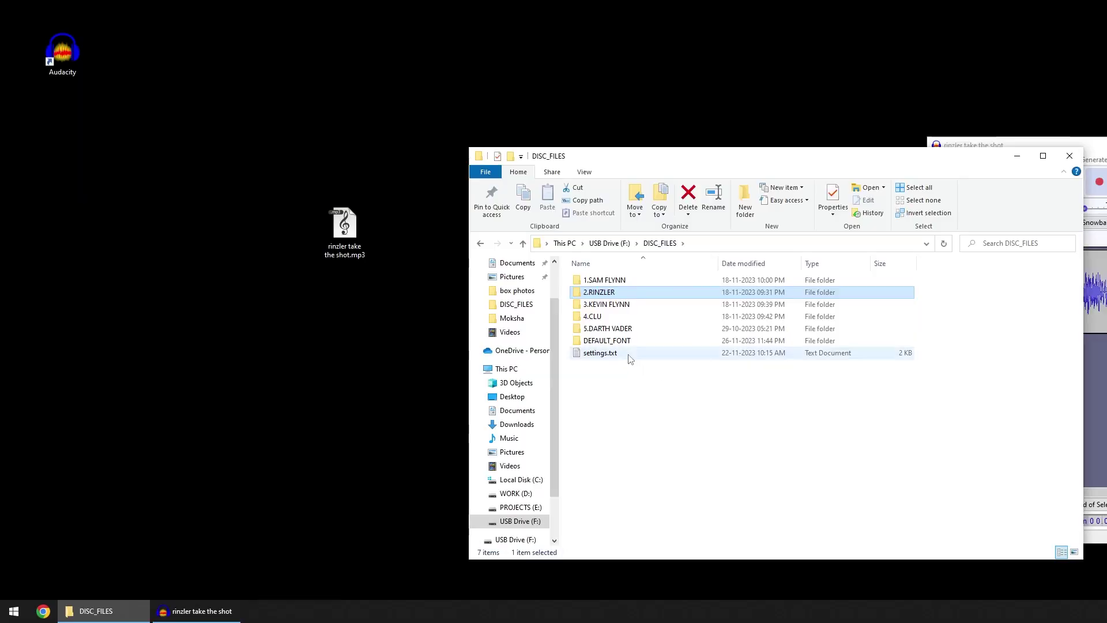
{"action": "mouse_move", "coordinate": [621, 348]}
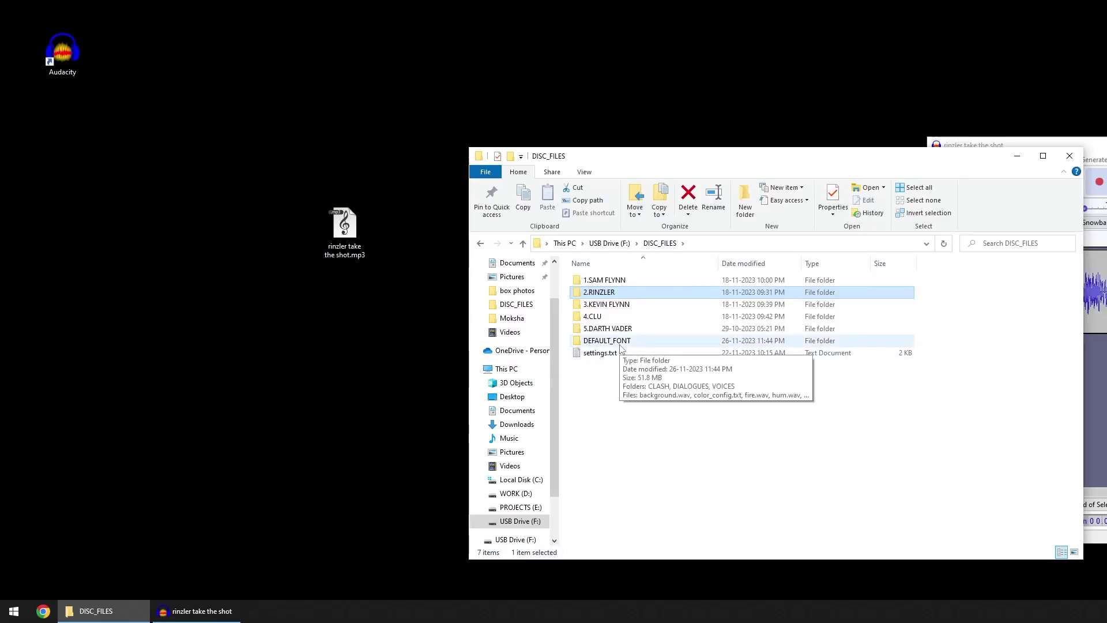
{"action": "double_click", "coordinate": [622, 341]}
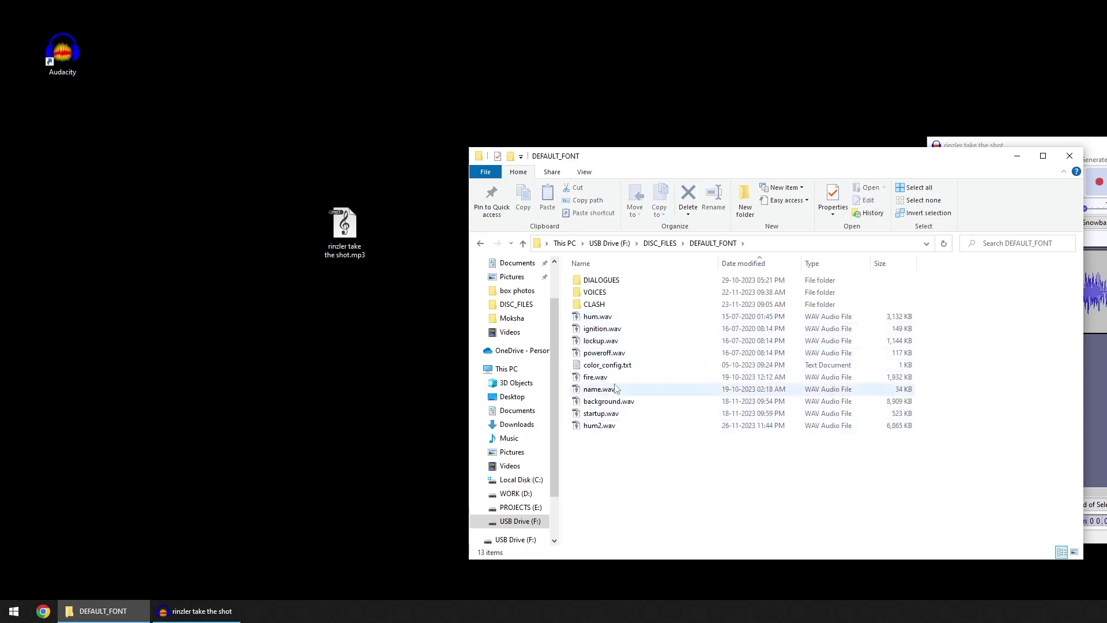
{"action": "left_click", "coordinate": [659, 243]}
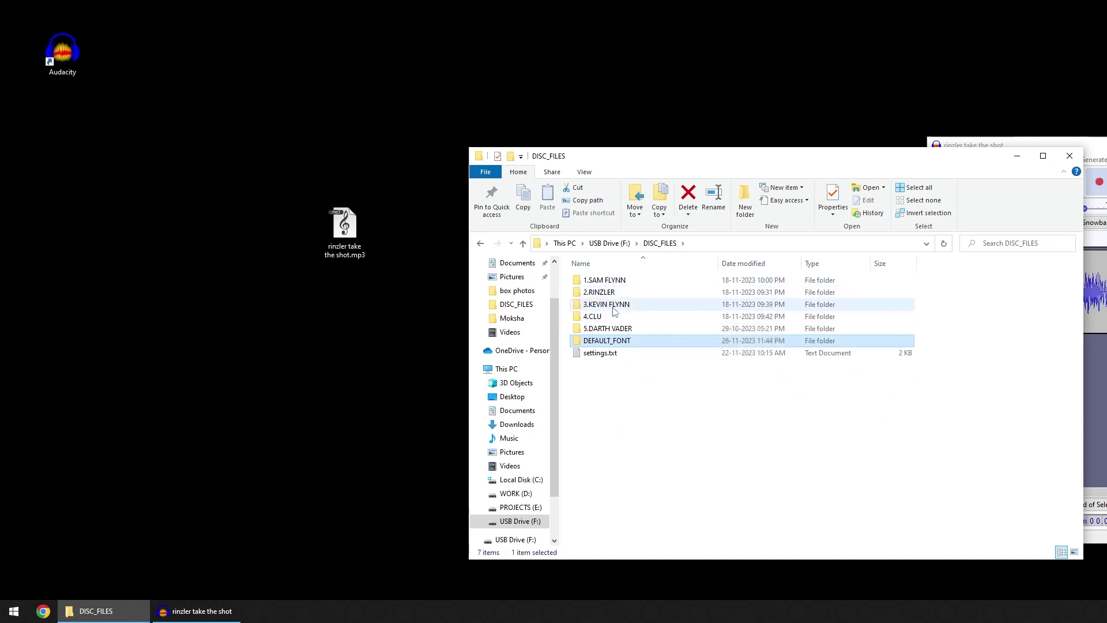
Inspect the 4.CLU folder, go back to DISC_FILES, and select settings.txt.
{"action": "double_click", "coordinate": [612, 316]}
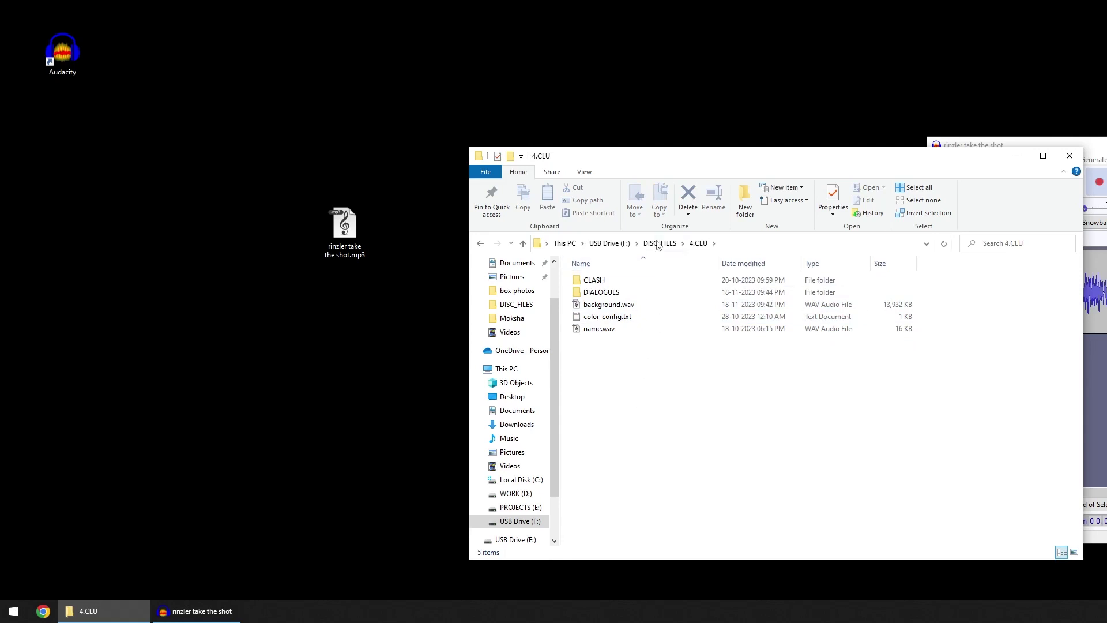
{"action": "left_click", "coordinate": [660, 243]}
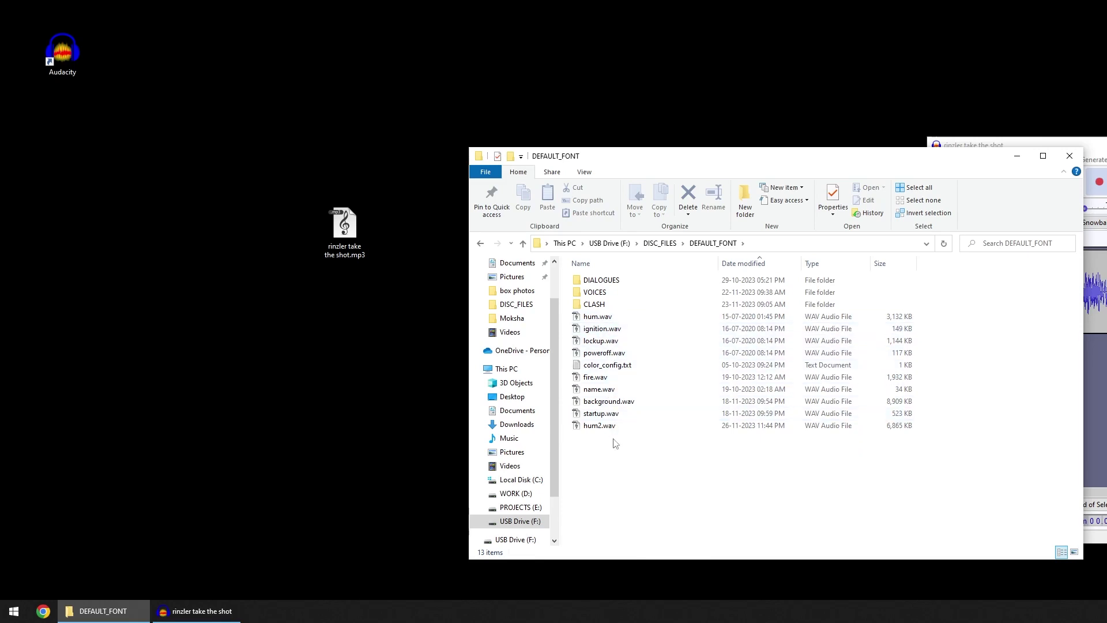
{"action": "mouse_move", "coordinate": [681, 279]}
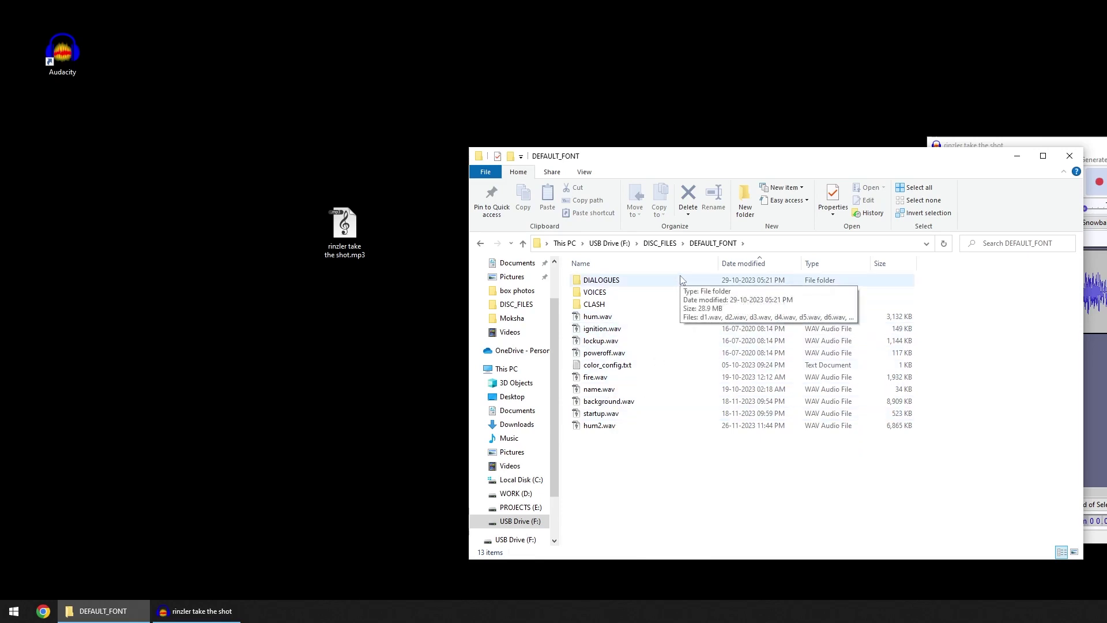
{"action": "key", "text": "alt+Up"}
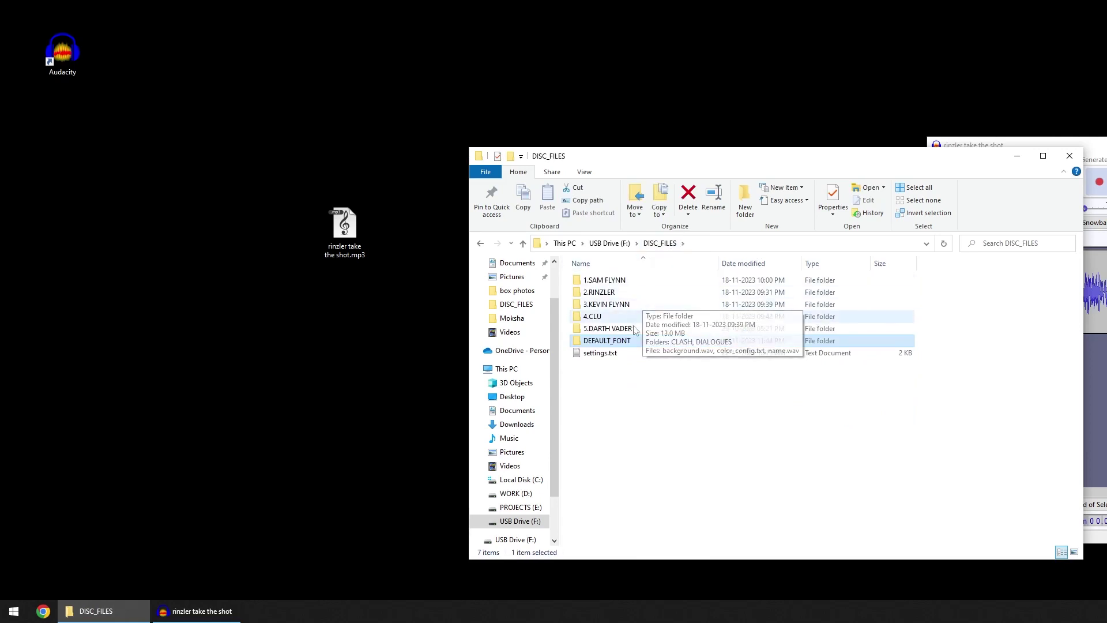
{"action": "left_click", "coordinate": [623, 356]}
Open settings.txt in Notepad and point out the auto_off_time=15 and sleep_duration=10 lines.
{"action": "double_click", "coordinate": [608, 356]}
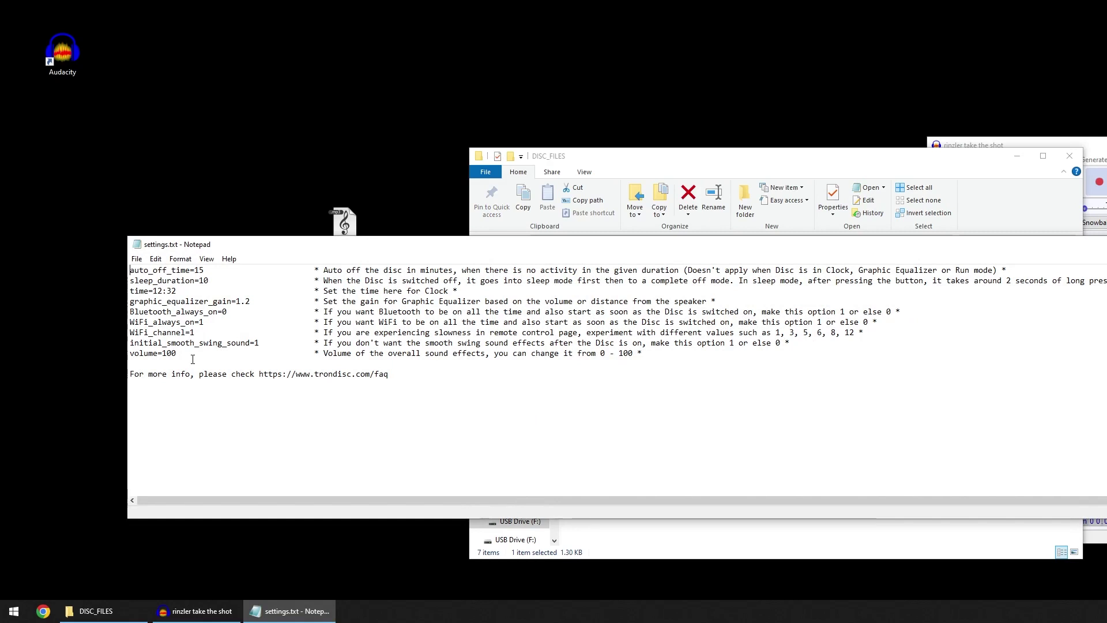
{"action": "left_click", "coordinate": [208, 270]}
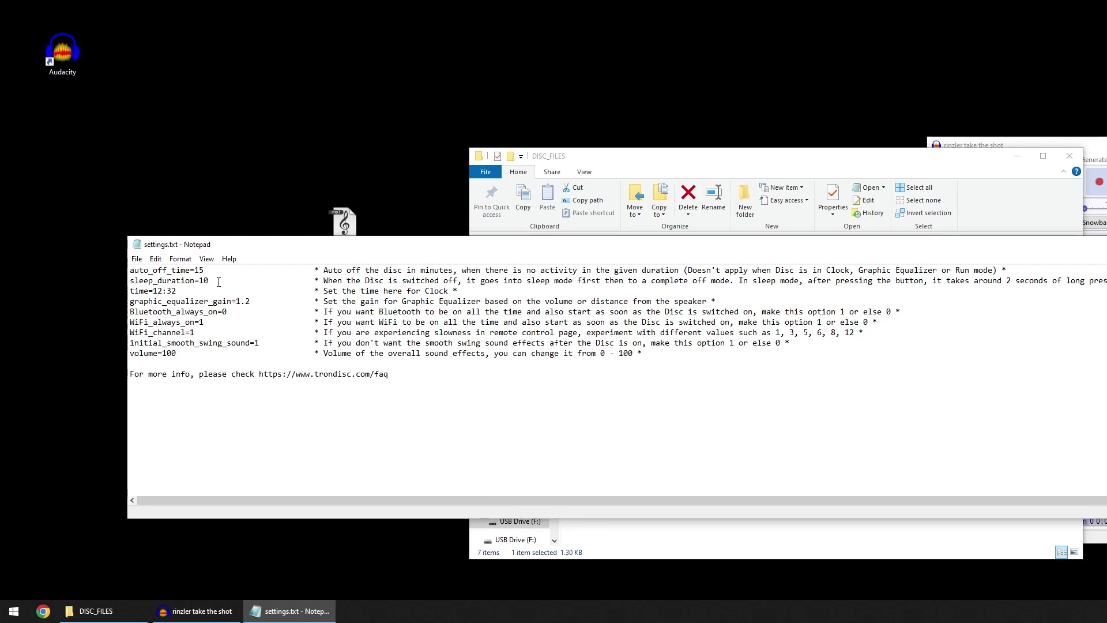
{"action": "left_click", "coordinate": [218, 283]}
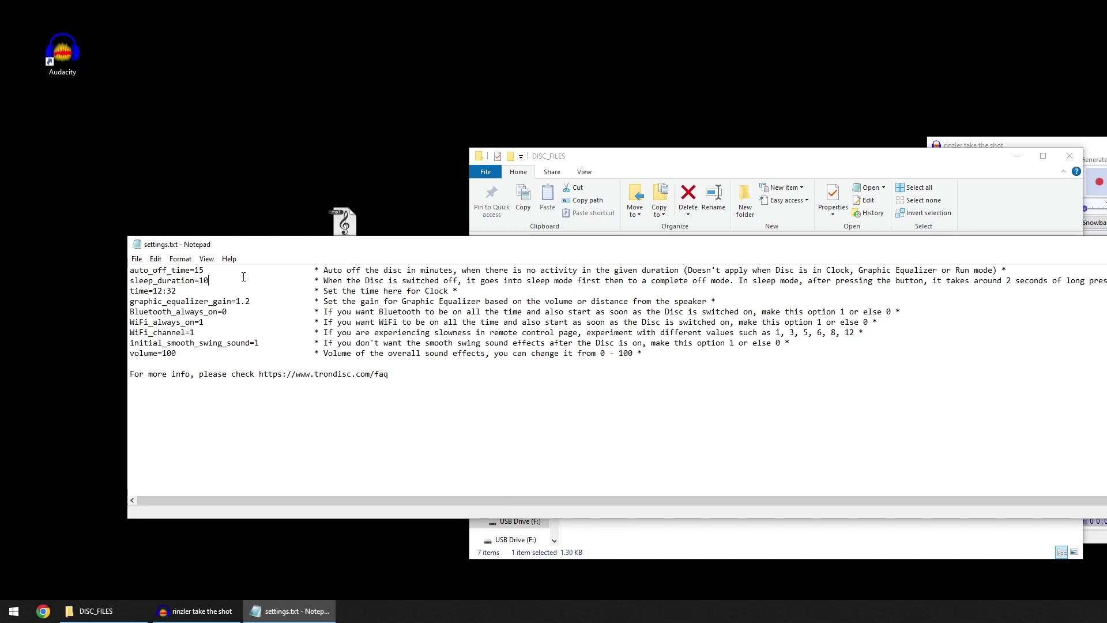
{"action": "left_click", "coordinate": [199, 290]}
{"action": "left_click", "coordinate": [229, 322]}
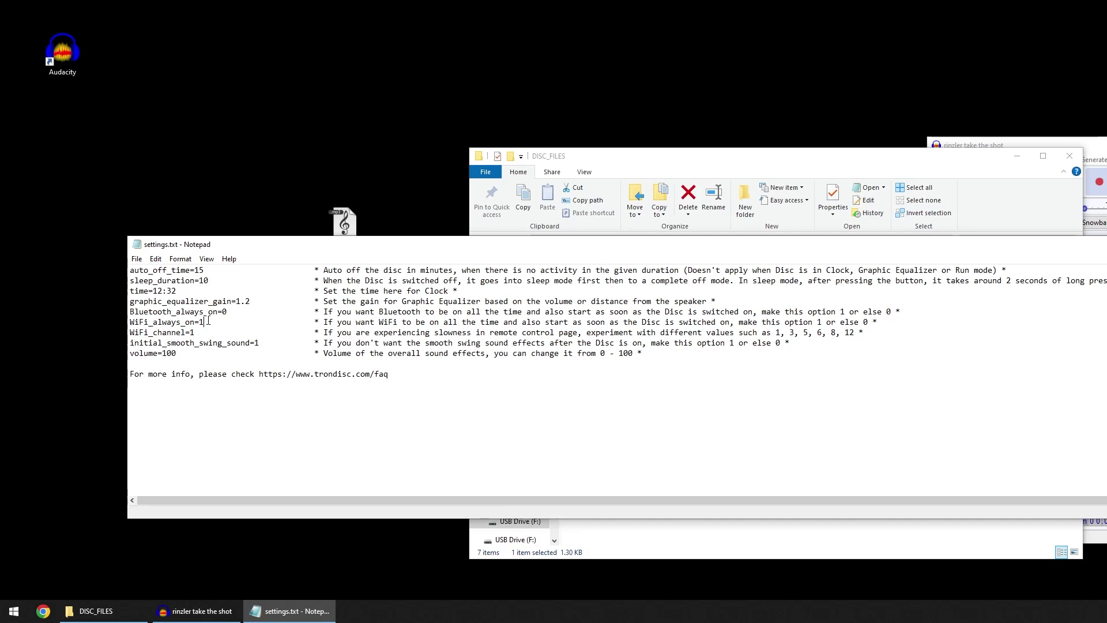
Point out WiFi_channel=1, then close Notepad unchanged and clear the selection in DISC_FILES.
{"action": "left_click", "coordinate": [198, 332]}
{"action": "key", "text": "alt+F4"}
{"action": "left_click", "coordinate": [622, 436]}
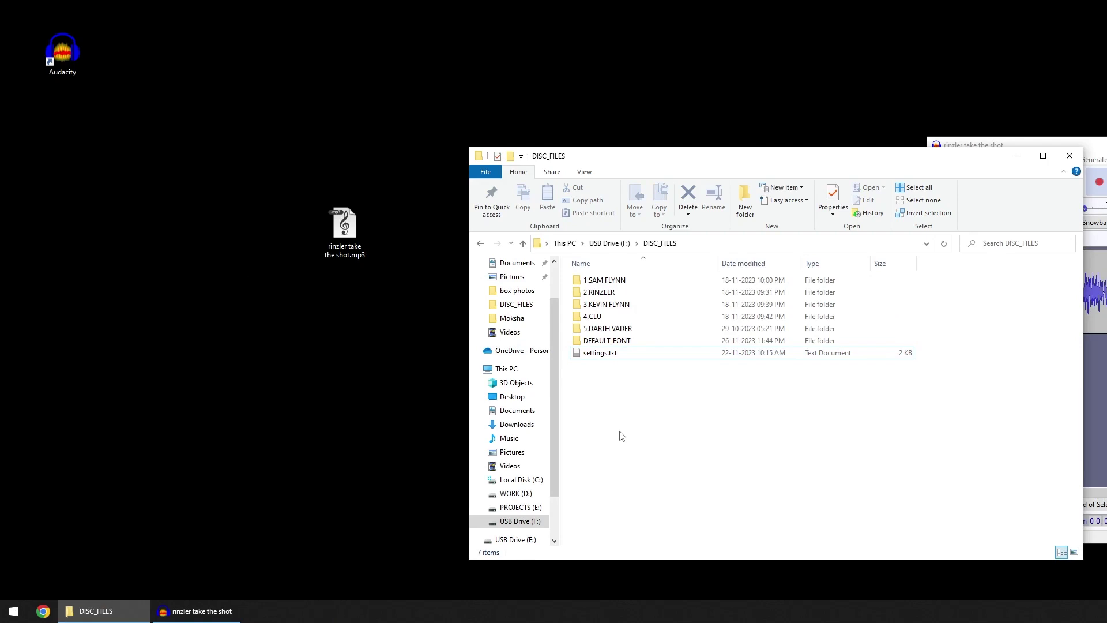